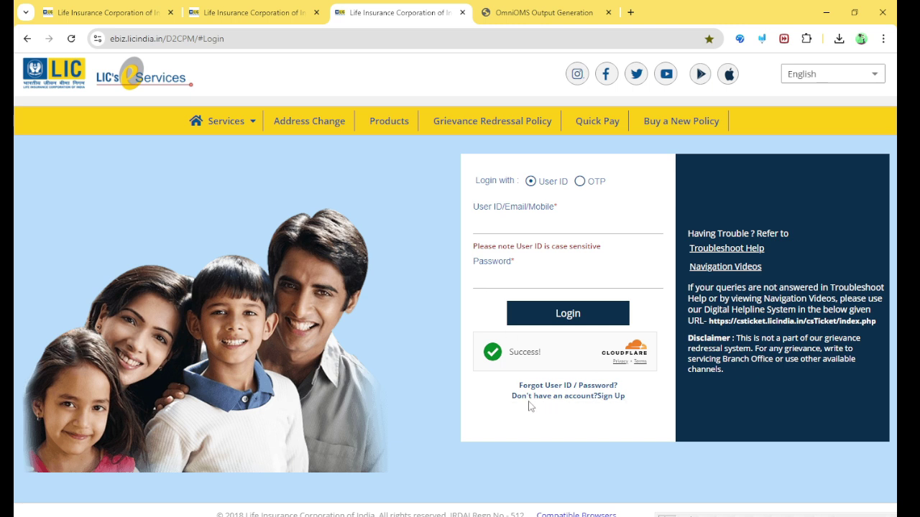
# Open the new account sign-up form and highlight the instalment premium without tax in the renewal premium PDF
pyautogui.click(577, 396)
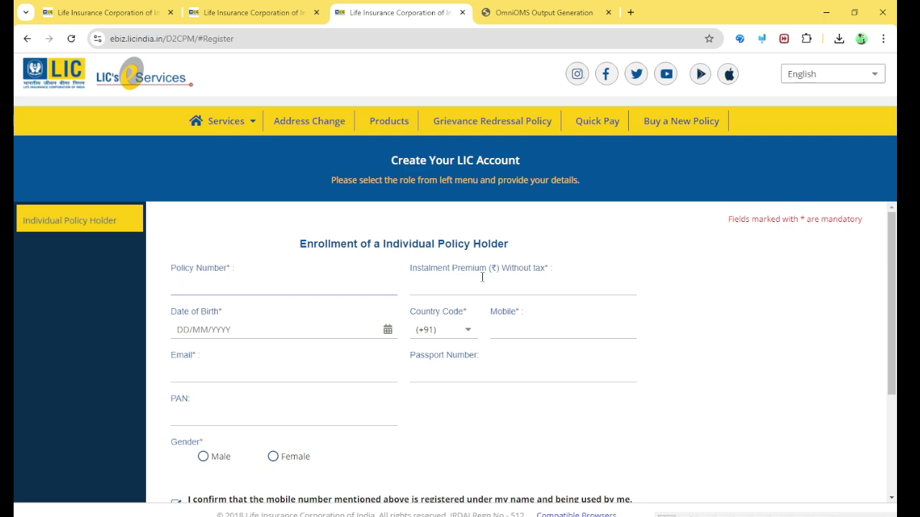
pyautogui.hotkey('ctrl', 'Tab')
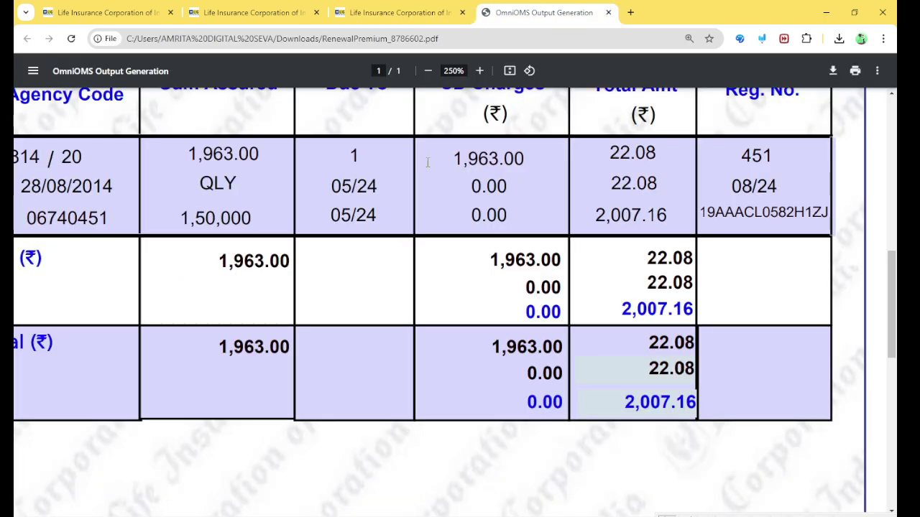
pyautogui.moveTo(188, 153); pyautogui.dragTo(253, 155)
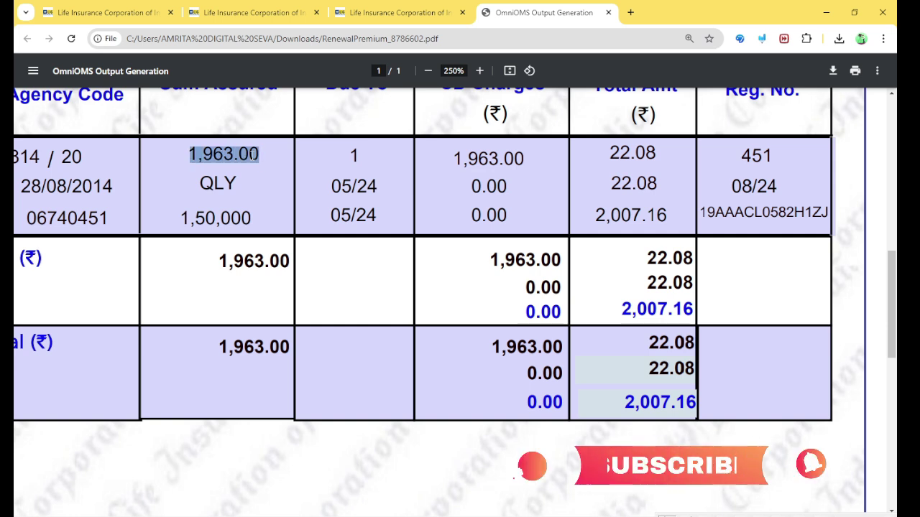
pyautogui.hotkey('ctrl', 'shift', 'Tab')
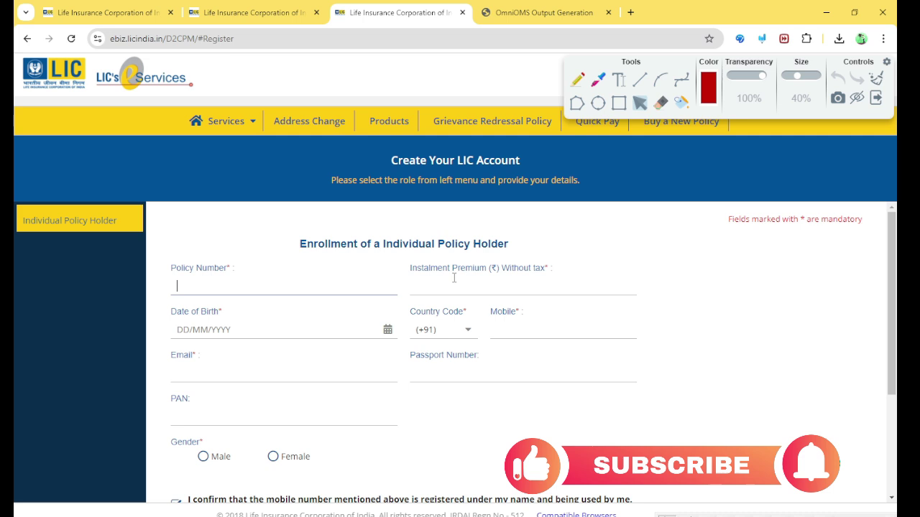
# Mark the Date of Birth, Mobile, Email and Gender fields of the enrollment form with red pencil strokes
pyautogui.press('p')
pyautogui.moveTo(215, 300); pyautogui.dragTo(164, 309)
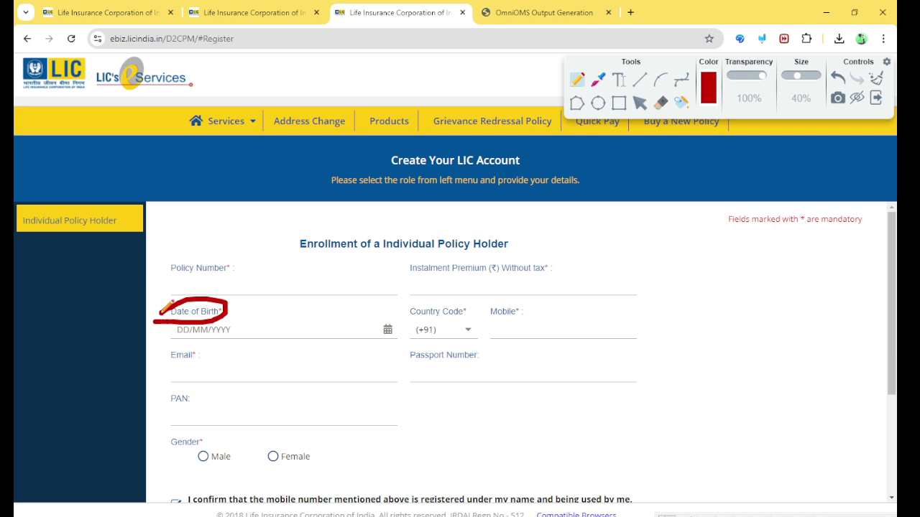
pyautogui.moveTo(232, 328)
pyautogui.mouseDown()
pyautogui.moveTo(257, 332)
pyautogui.moveTo(286, 314)
pyautogui.mouseUp()
pyautogui.moveTo(538, 322); pyautogui.dragTo(584, 305)
pyautogui.moveTo(582, 316); pyautogui.dragTo(603, 311)
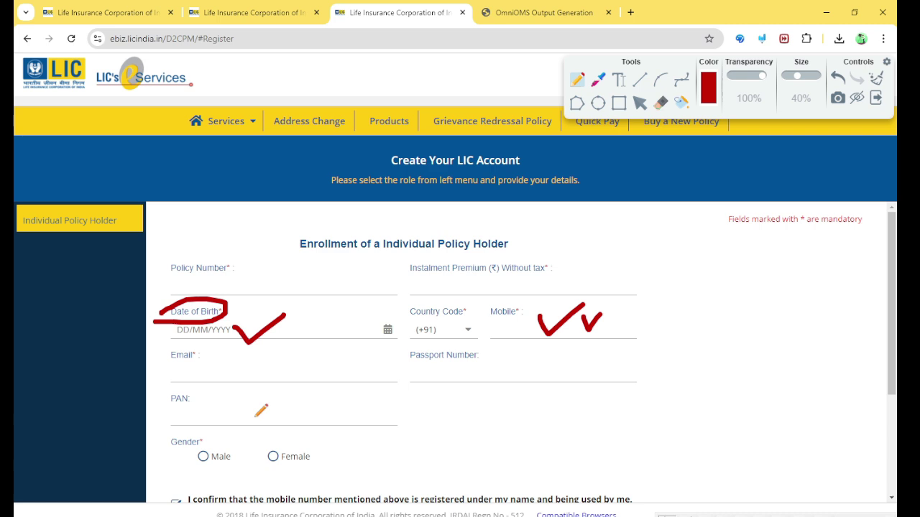
pyautogui.moveTo(157, 367); pyautogui.dragTo(211, 356)
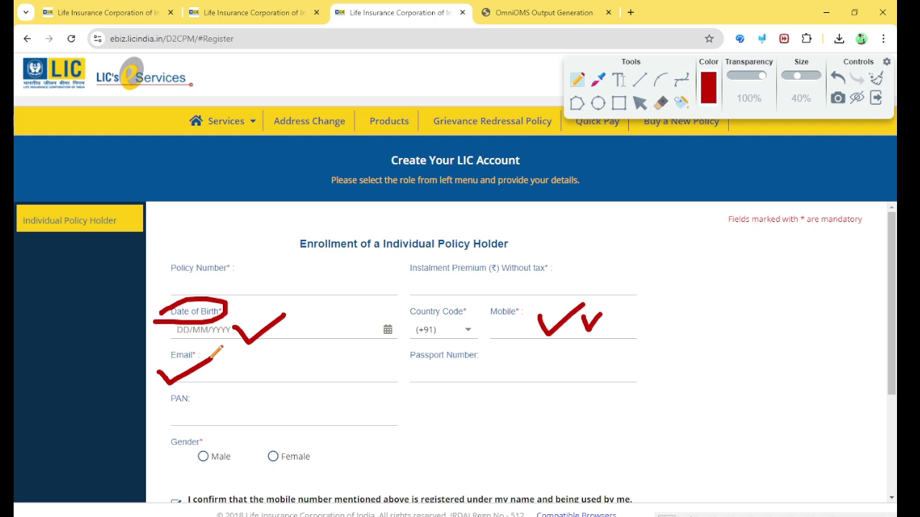
pyautogui.moveTo(161, 451); pyautogui.dragTo(214, 435)
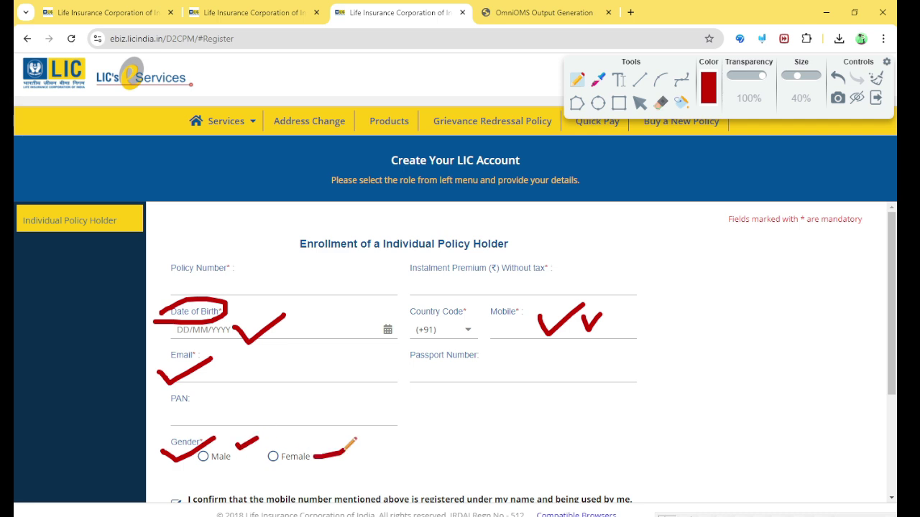
# Clear the pencil marks and proceed with the individual policy holder enrollment form
pyautogui.press('Escape')
pyautogui.scroll(-3, 345, 325)
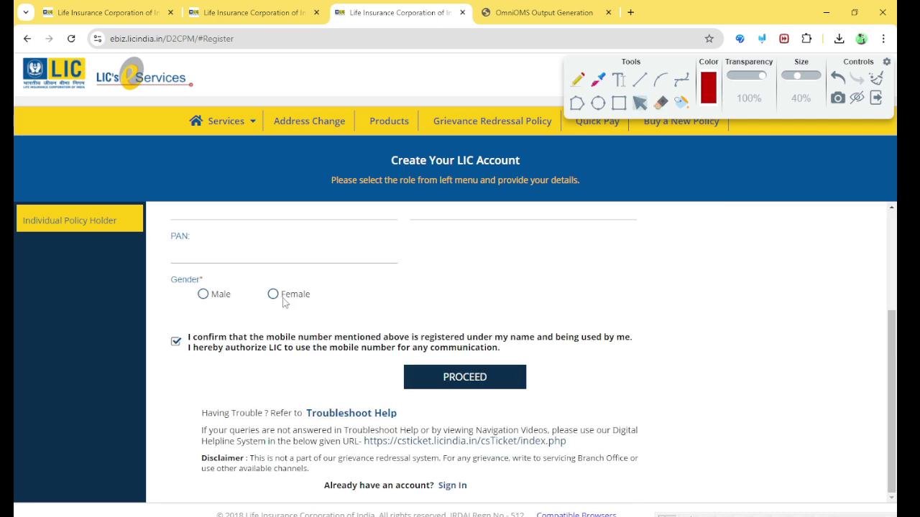
pyautogui.click(471, 379)
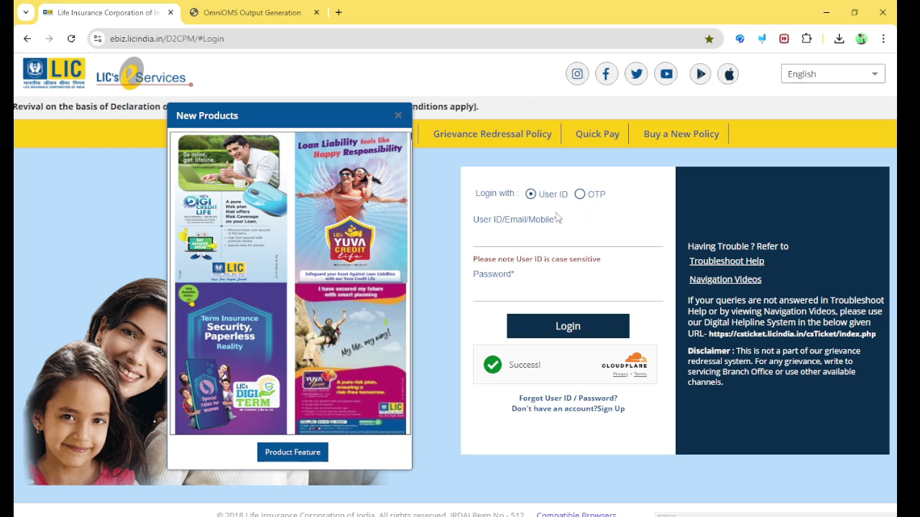
# Choose the OTP login method and submit the one-time code to log in
pyautogui.click(580, 194)
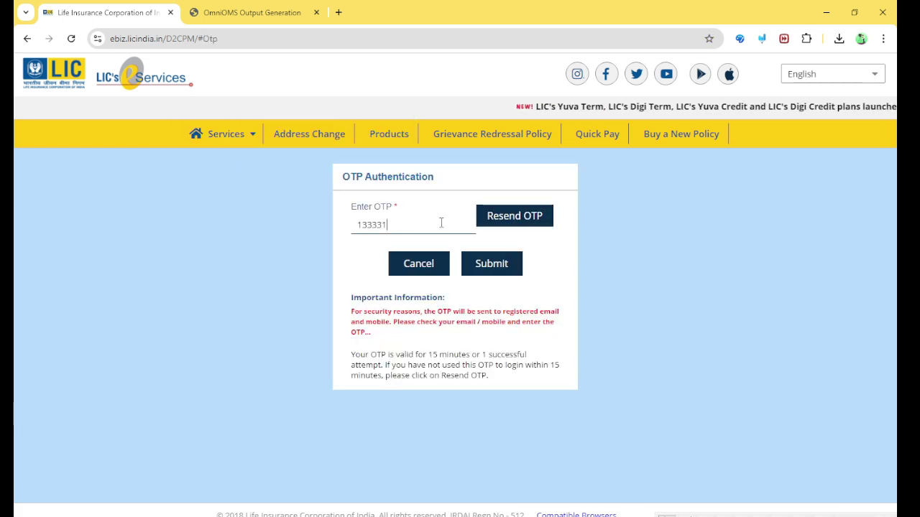
pyautogui.click(493, 264)
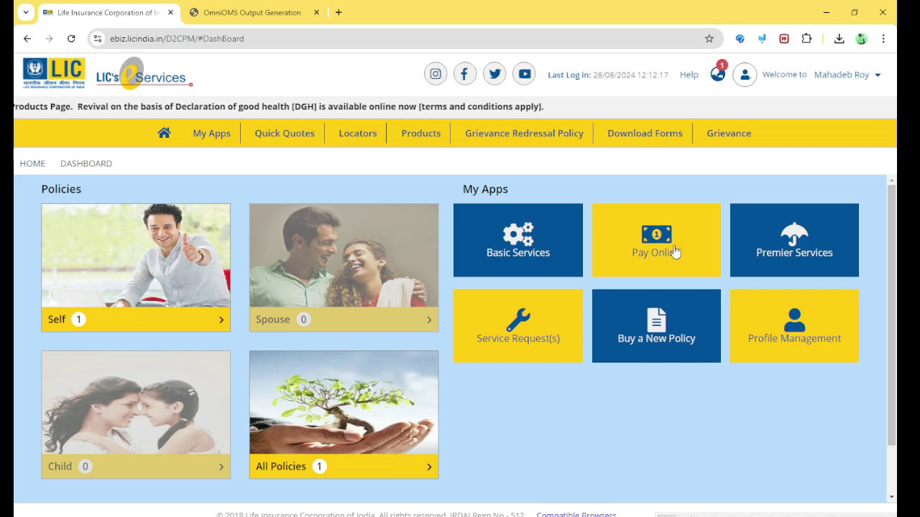
# Open online payment, select the policy due for renewal premium, and continue through the billing invoice to the payment gateway choice
pyautogui.click(672, 251)
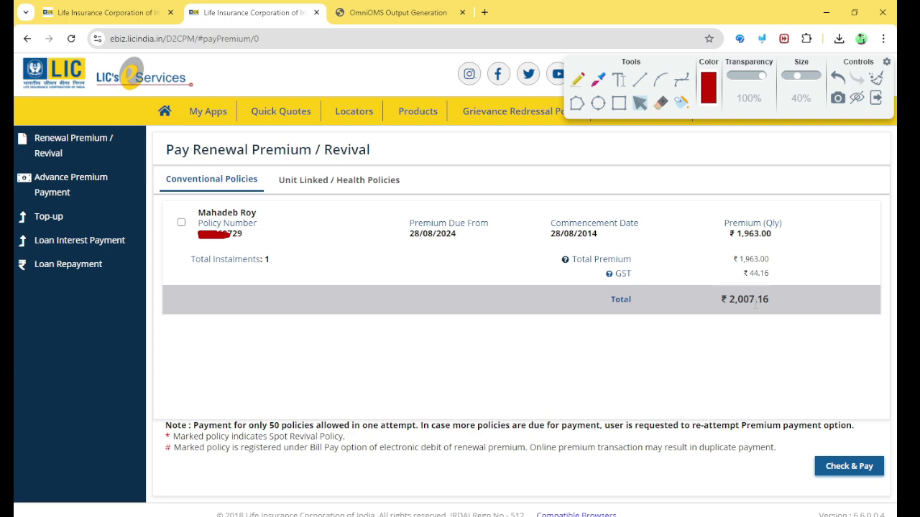
pyautogui.click(182, 223)
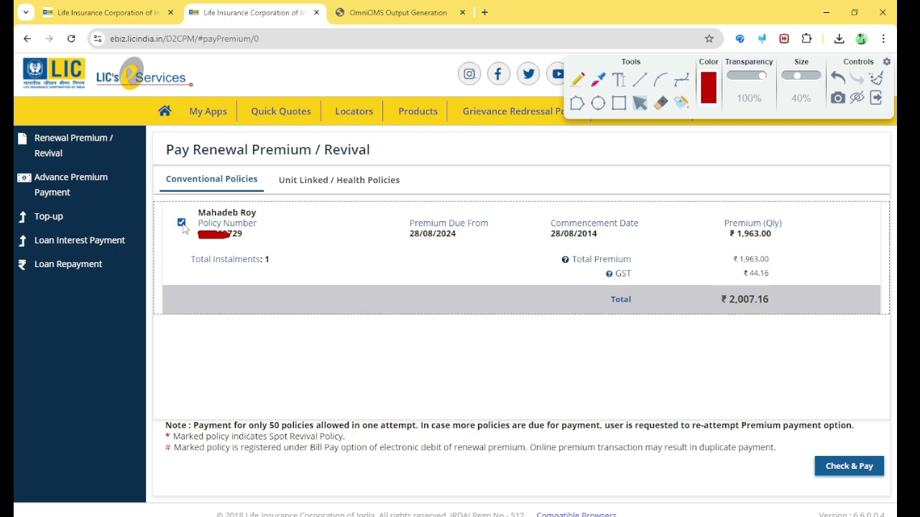
pyautogui.click(850, 467)
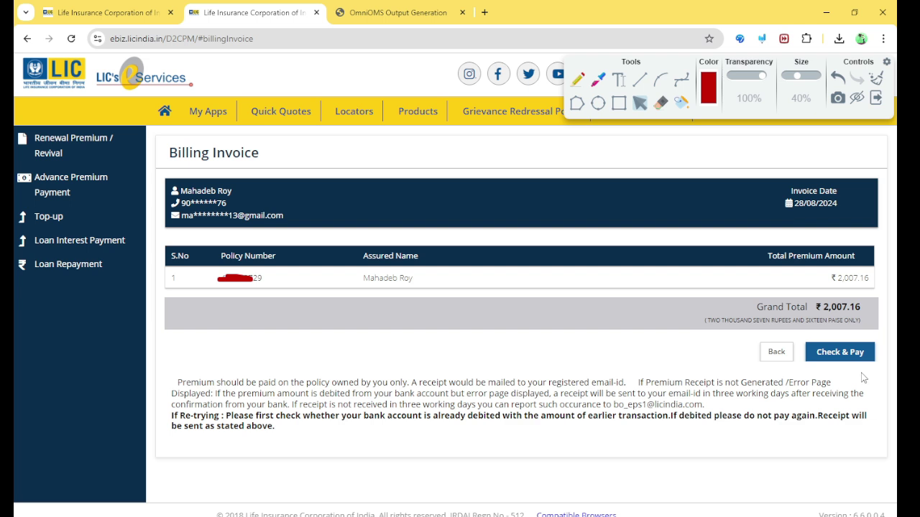
pyautogui.click(839, 353)
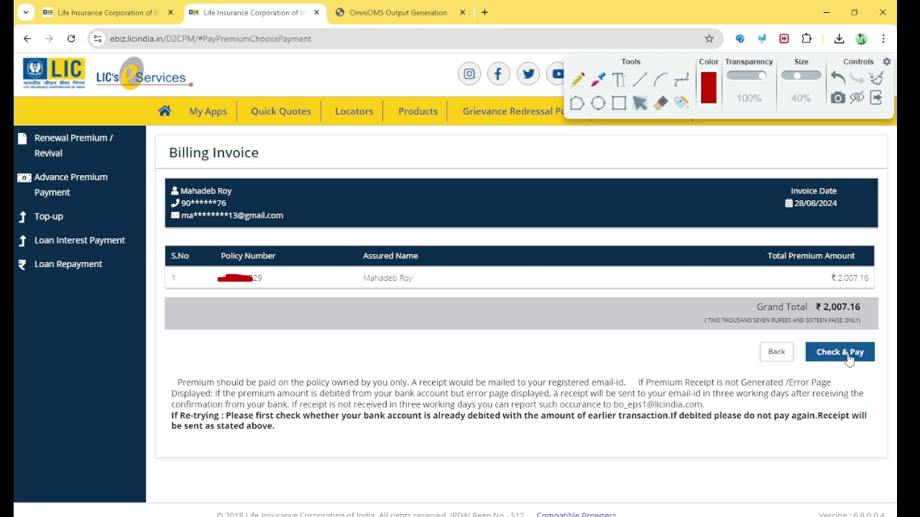
# Underline the Choose Payment Gateway heading in red and proceed to pay with BillDesk
pyautogui.press('p')
pyautogui.moveTo(192, 170)
pyautogui.mouseDown()
pyautogui.moveTo(304, 166)
pyautogui.moveTo(365, 143)
pyautogui.mouseUp()
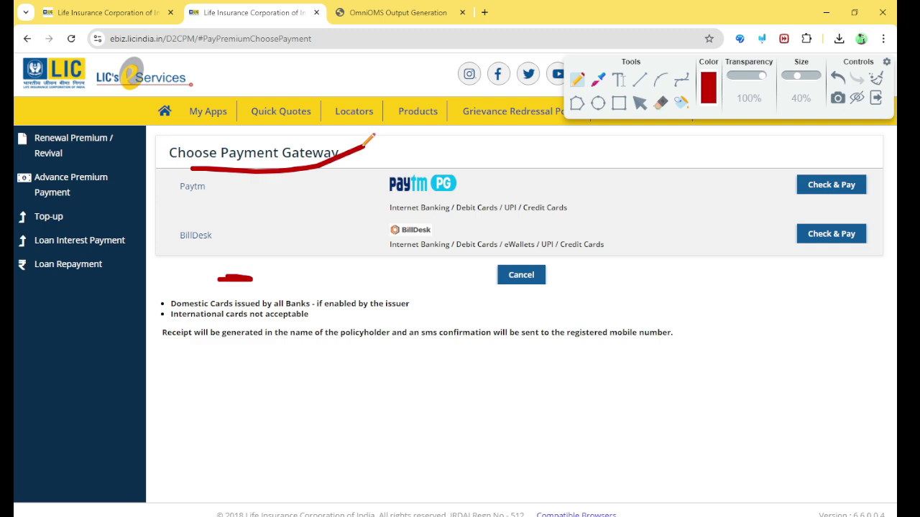
pyautogui.click(639, 103)
pyautogui.click(836, 241)
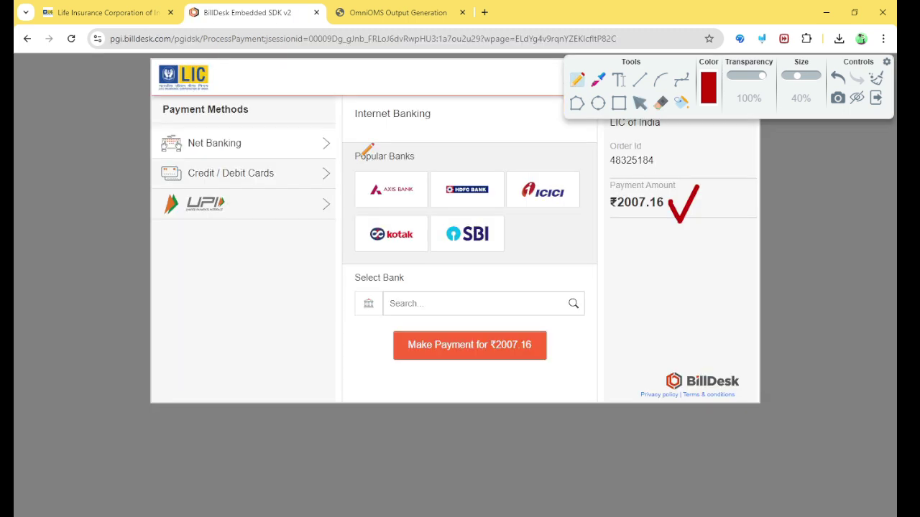
# Tick Net Banking, Credit / Debit Cards and UPI in red, choose UPI as the payment method, and exit the drawing tool
pyautogui.moveTo(252, 142); pyautogui.dragTo(312, 123)
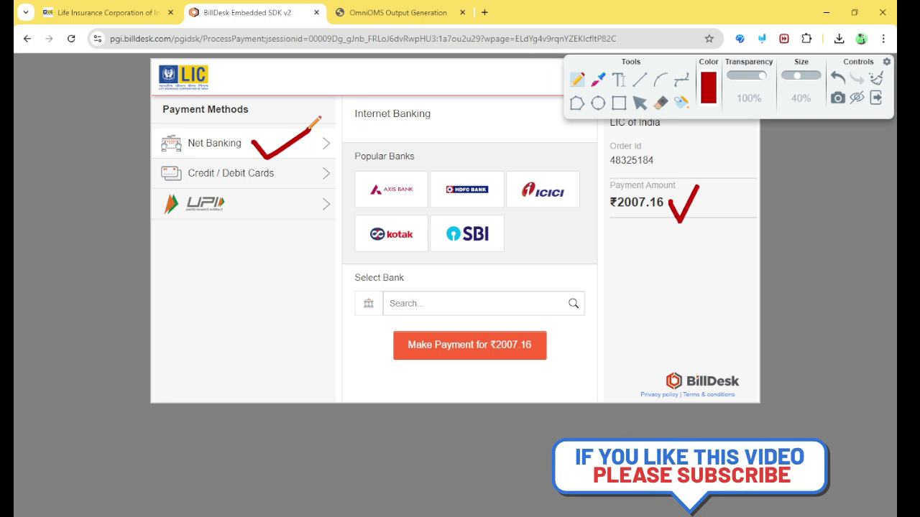
pyautogui.moveTo(285, 171); pyautogui.dragTo(350, 133)
pyautogui.moveTo(264, 207)
pyautogui.mouseDown()
pyautogui.moveTo(275, 214)
pyautogui.moveTo(335, 175)
pyautogui.mouseUp()
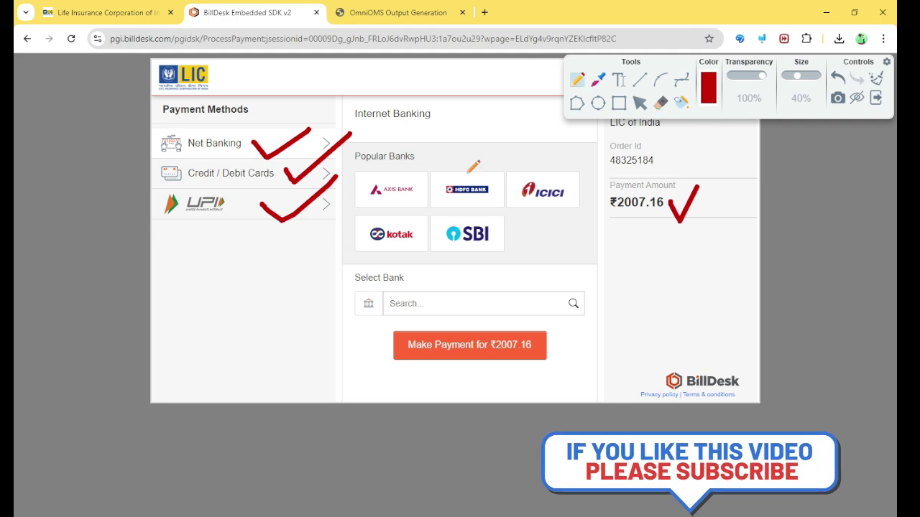
pyautogui.click(639, 102)
pyautogui.click(210, 207)
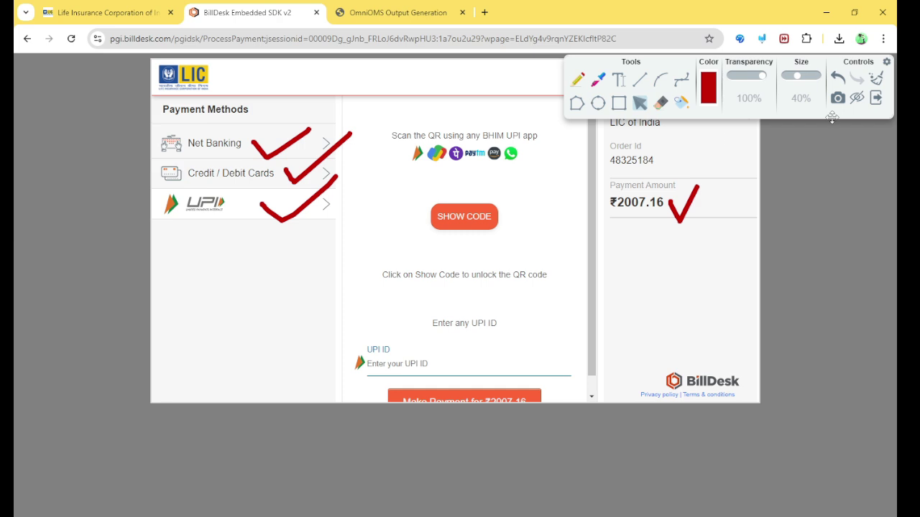
pyautogui.click(876, 98)
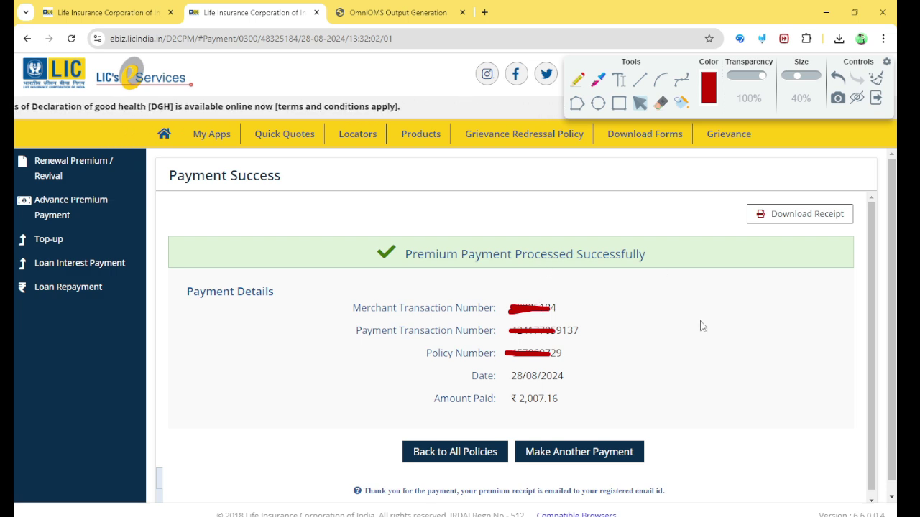
# Mark the Download Receipt option with a red tick and download the premium payment receipt
pyautogui.click(577, 79)
pyautogui.moveTo(726, 206)
pyautogui.mouseDown()
pyautogui.moveTo(747, 216)
pyautogui.moveTo(768, 198)
pyautogui.mouseUp()
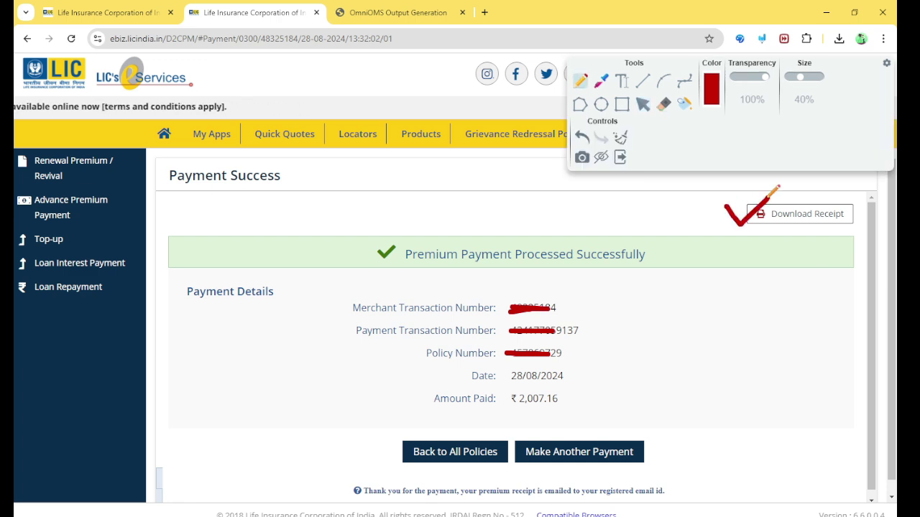
pyautogui.click(643, 104)
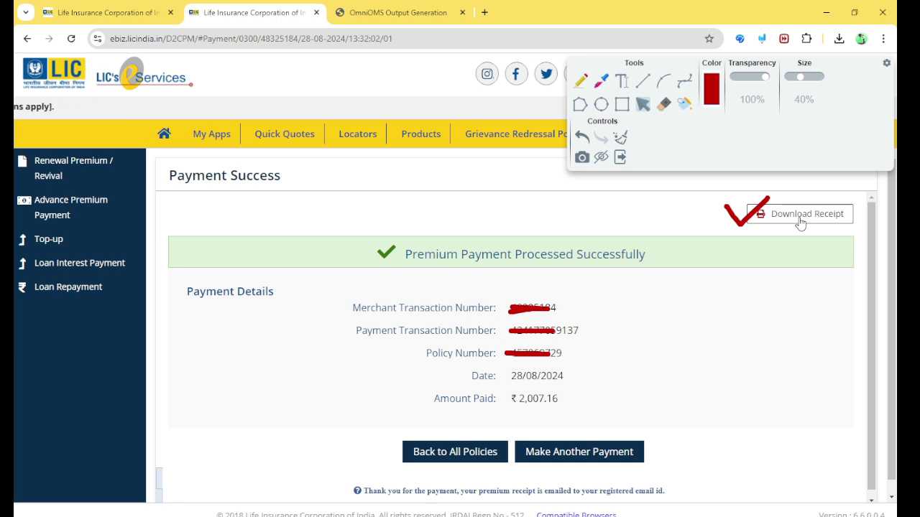
pyautogui.click(800, 215)
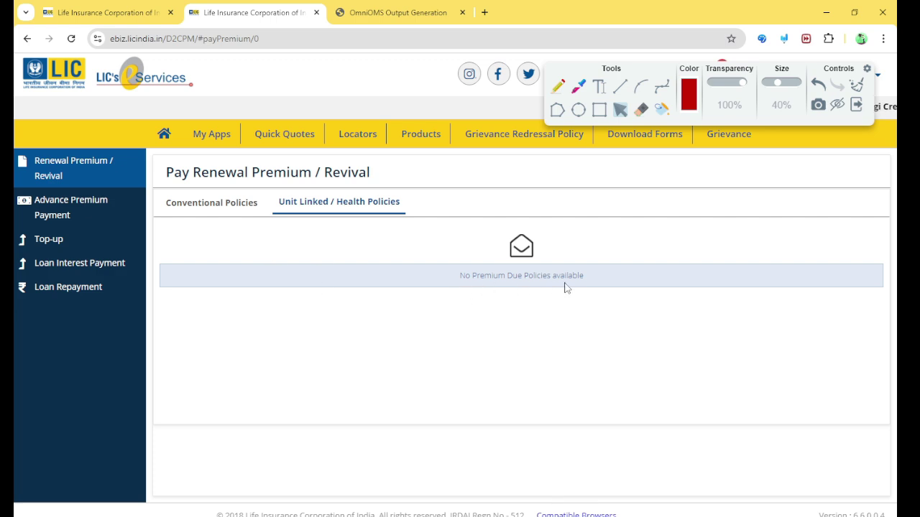
# View the advance premium payment page, open Loan Interest Payment, and select the policy number
pyautogui.click(71, 207)
pyautogui.click(93, 266)
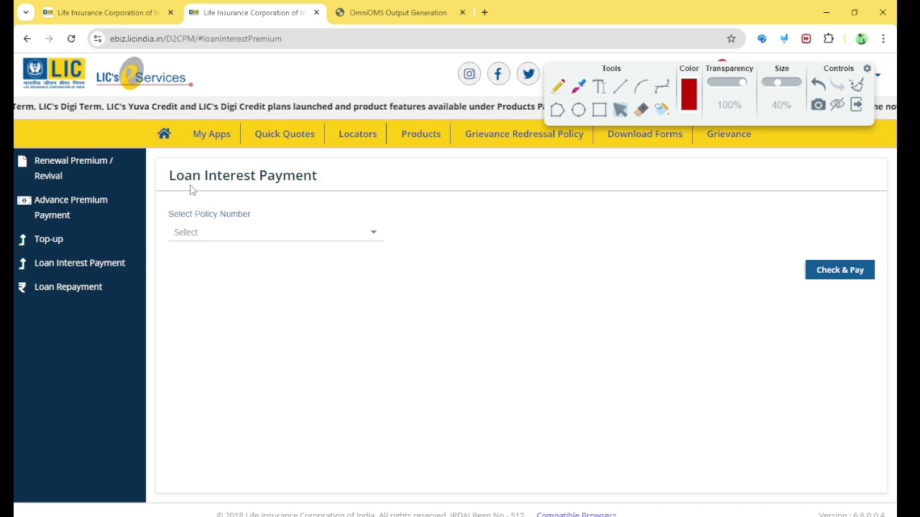
pyautogui.click(213, 234)
pyautogui.click(209, 251)
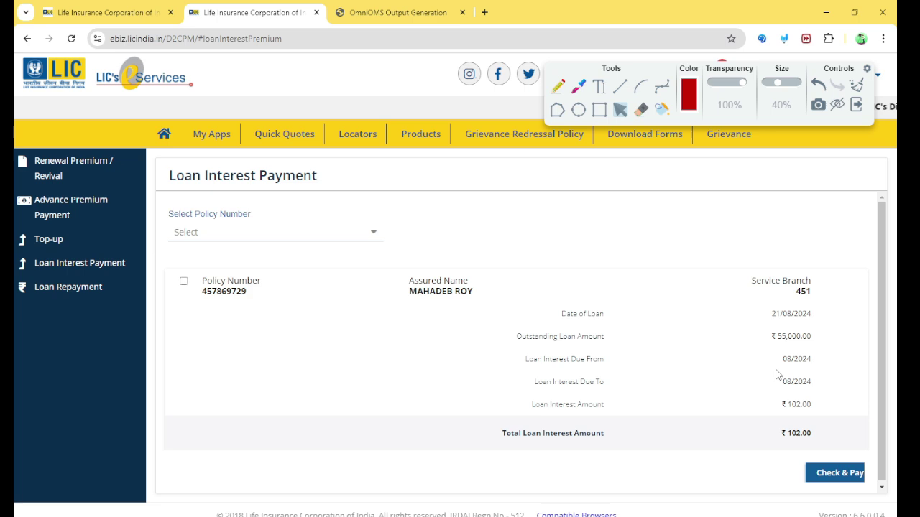
# Circle the total loan interest and outstanding loan amounts in red, and tick the Loan Interest Due From date
pyautogui.click(560, 89)
pyautogui.moveTo(777, 429)
pyautogui.mouseDown()
pyautogui.moveTo(815, 446)
pyautogui.moveTo(805, 413)
pyautogui.moveTo(774, 438)
pyautogui.mouseUp()
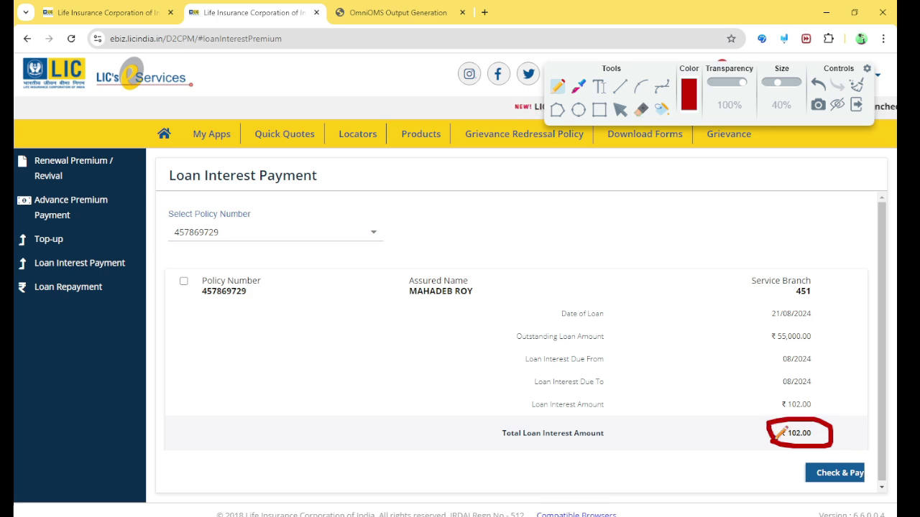
pyautogui.moveTo(772, 339)
pyautogui.mouseDown()
pyautogui.moveTo(822, 342)
pyautogui.moveTo(828, 328)
pyautogui.moveTo(770, 335)
pyautogui.mouseUp()
pyautogui.moveTo(816, 359); pyautogui.dragTo(850, 345)
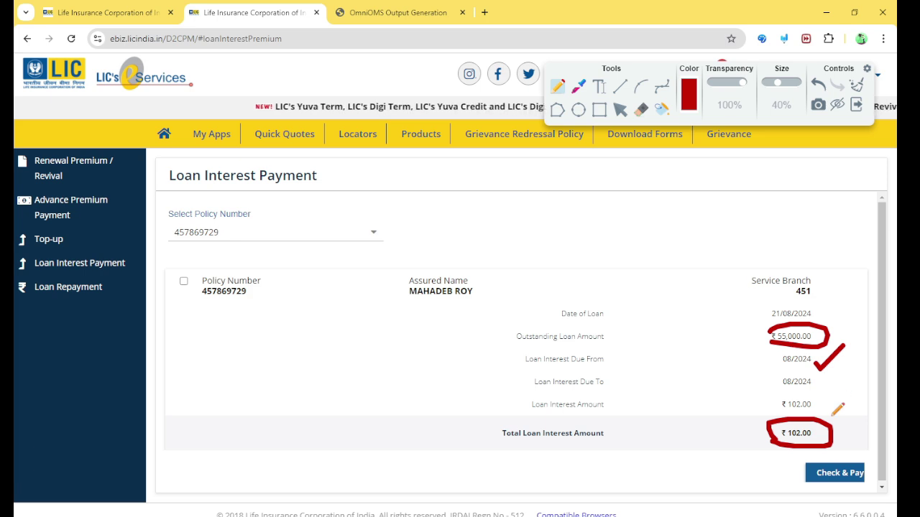
pyautogui.click(619, 110)
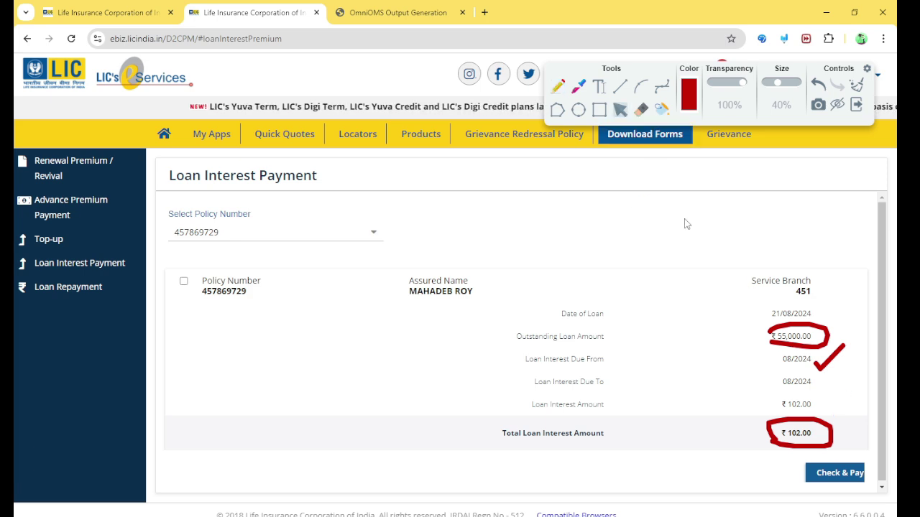
# Proceed with the loan interest payment through the billing invoice to the payment gateway choice
pyautogui.click(825, 475)
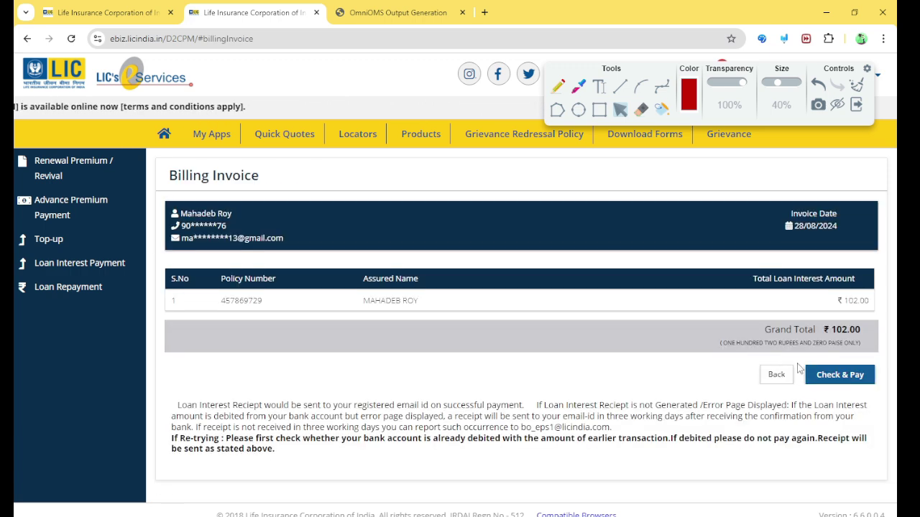
pyautogui.click(847, 383)
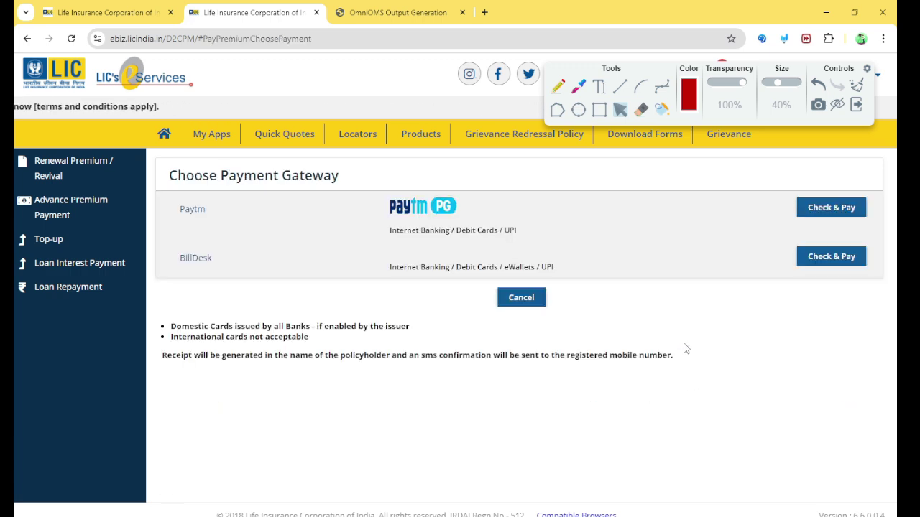